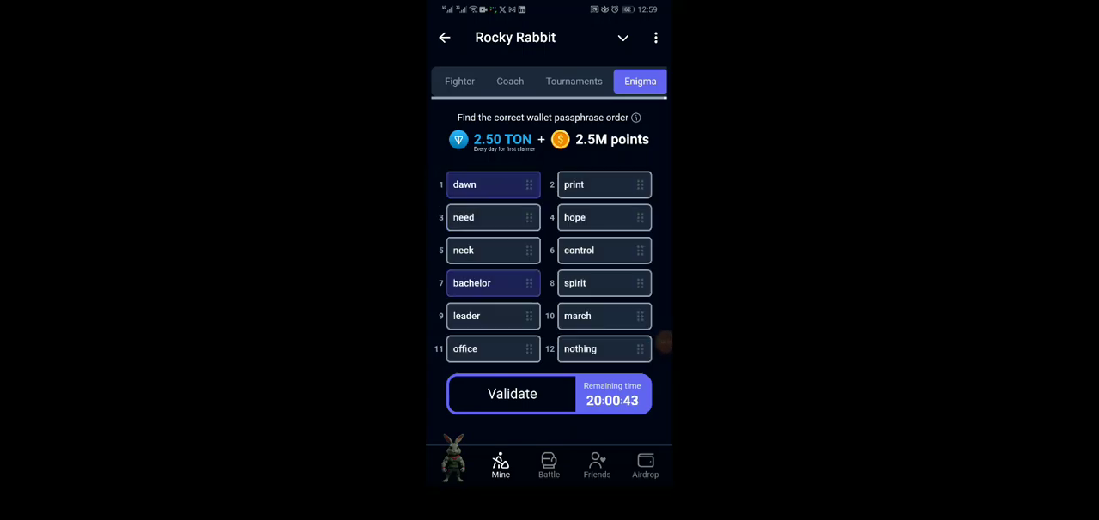
Move need into passphrase slot 2 and leader into slot 3, pushing print down
{"action": "left_click_drag", "start_coordinate": [492, 217], "coordinate": [604, 184]}
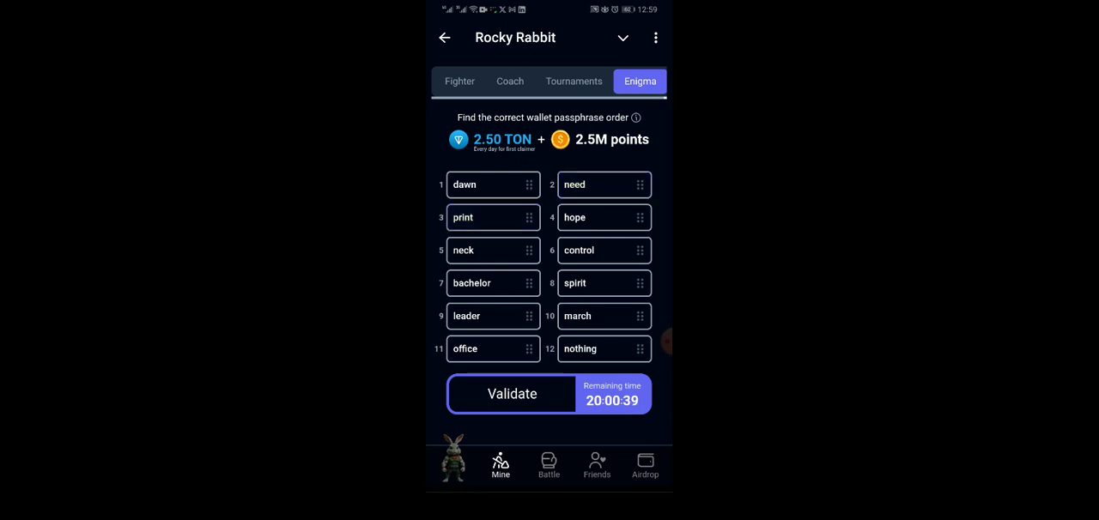
{"action": "left_click_drag", "start_coordinate": [492, 316], "coordinate": [493, 217]}
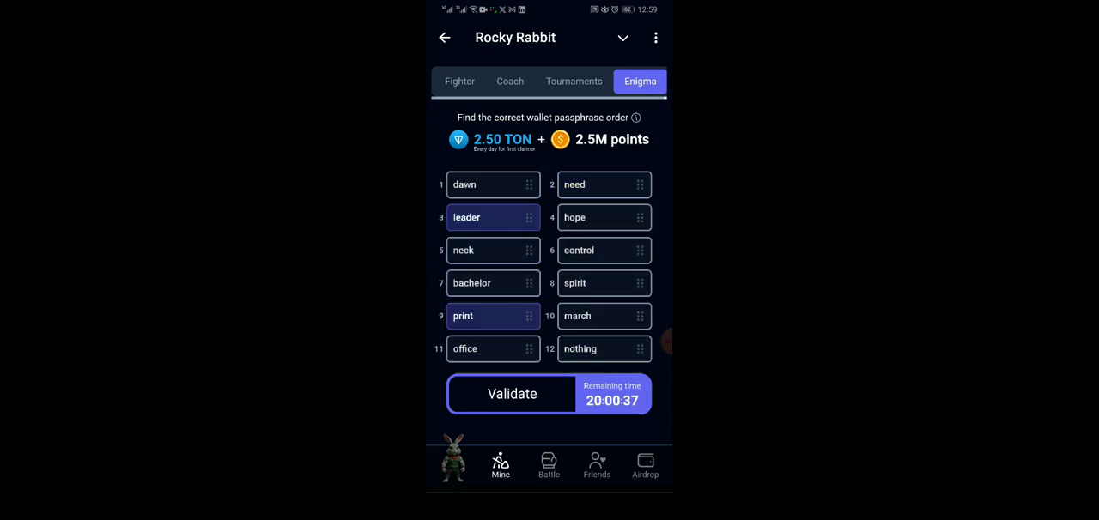
{"action": "mouse_move", "coordinate": [604, 218]}
{"action": "left_mouse_down"}
{"action": "mouse_move", "coordinate": [591, 221]}
{"action": "mouse_move", "coordinate": [604, 217]}
{"action": "left_mouse_up"}
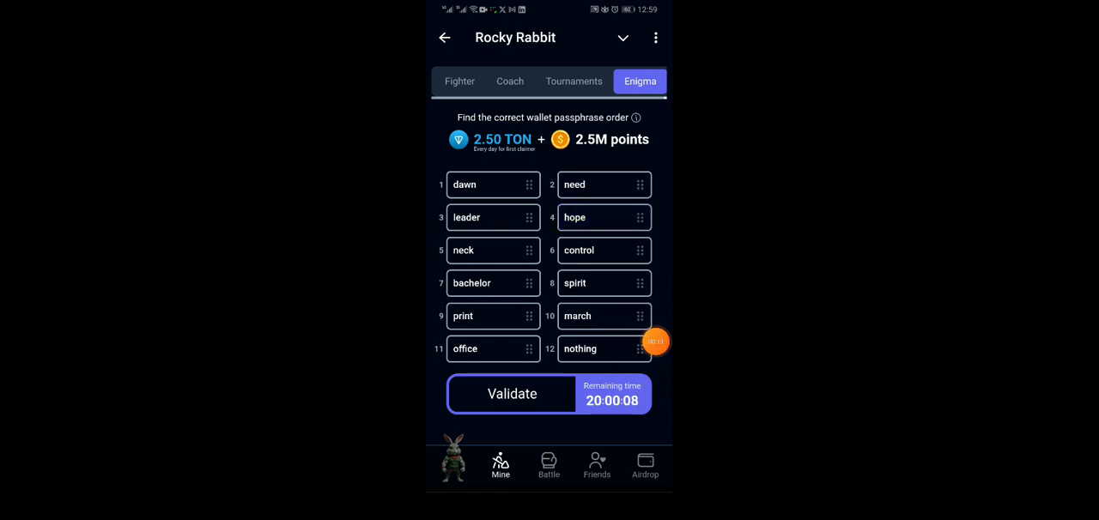
Place spirit, office and nothing into passphrase slots 5, 6 and 7
{"action": "left_click_drag", "start_coordinate": [604, 283], "coordinate": [492, 249]}
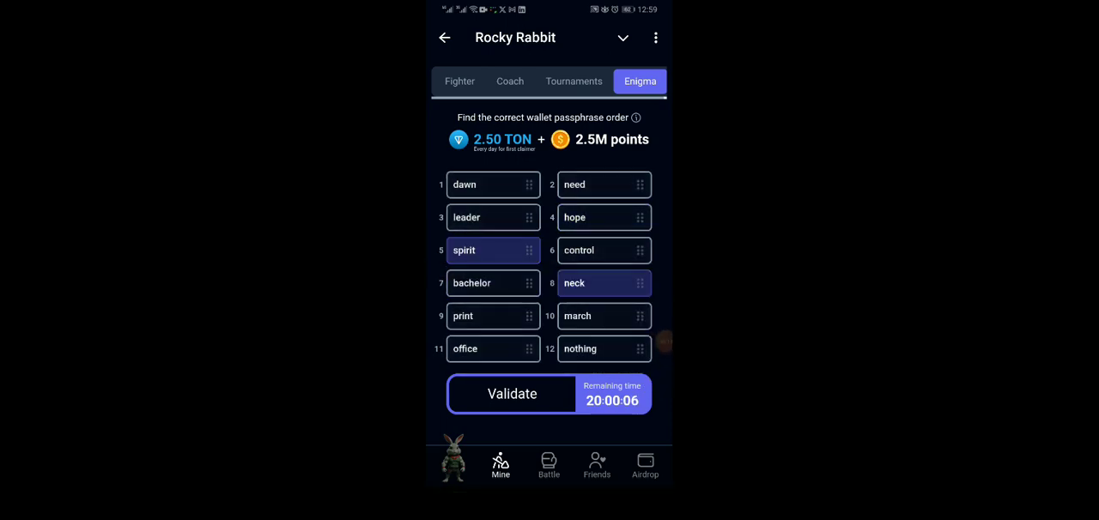
{"action": "left_click_drag", "start_coordinate": [492, 349], "coordinate": [603, 250]}
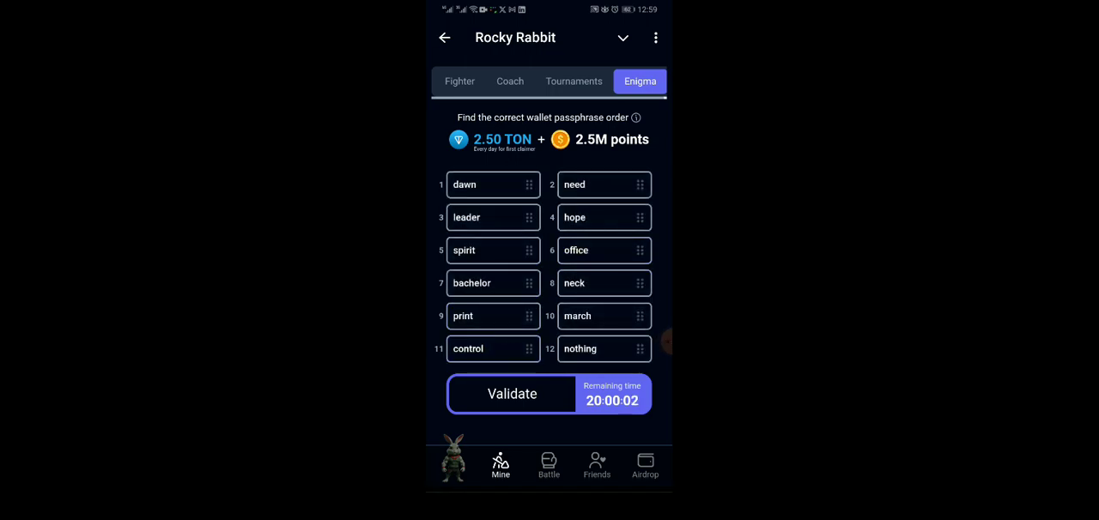
{"action": "left_click_drag", "start_coordinate": [604, 349], "coordinate": [492, 282]}
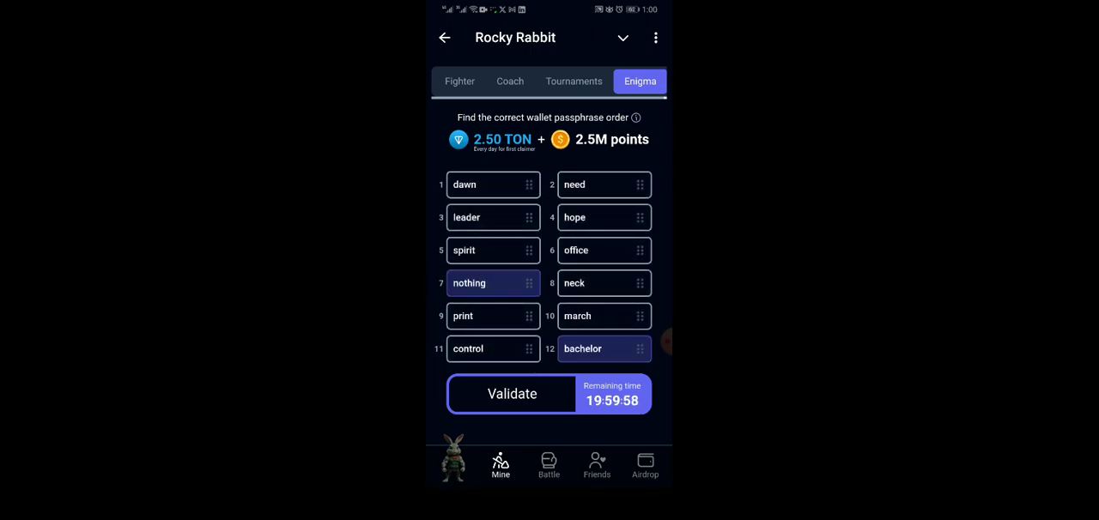
Put print at slot 8, march at 9, neck at 10, keeping control 11 and bachelor 12
{"action": "left_click_drag", "start_coordinate": [492, 316], "coordinate": [603, 283]}
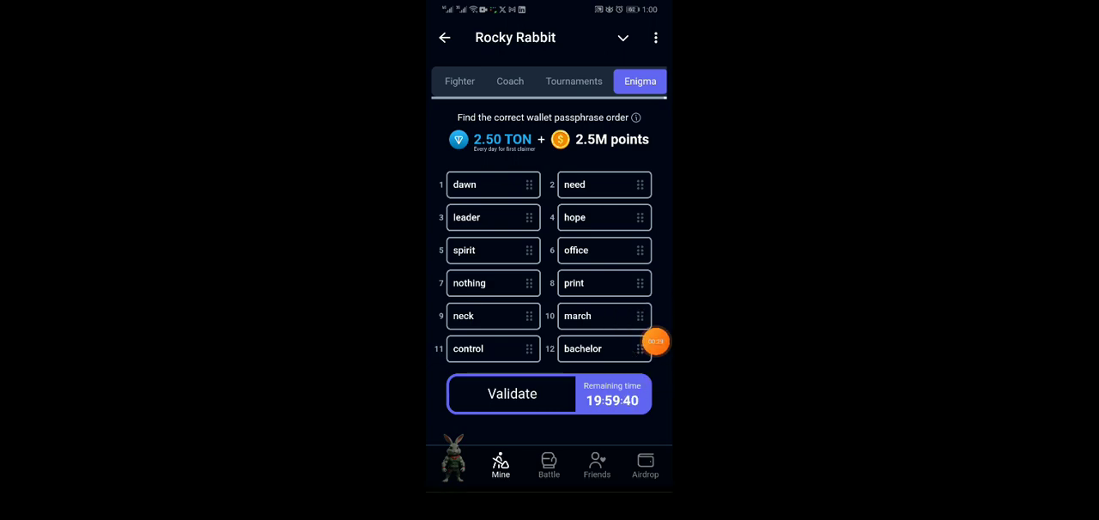
{"action": "left_click_drag", "start_coordinate": [601, 316], "coordinate": [485, 315]}
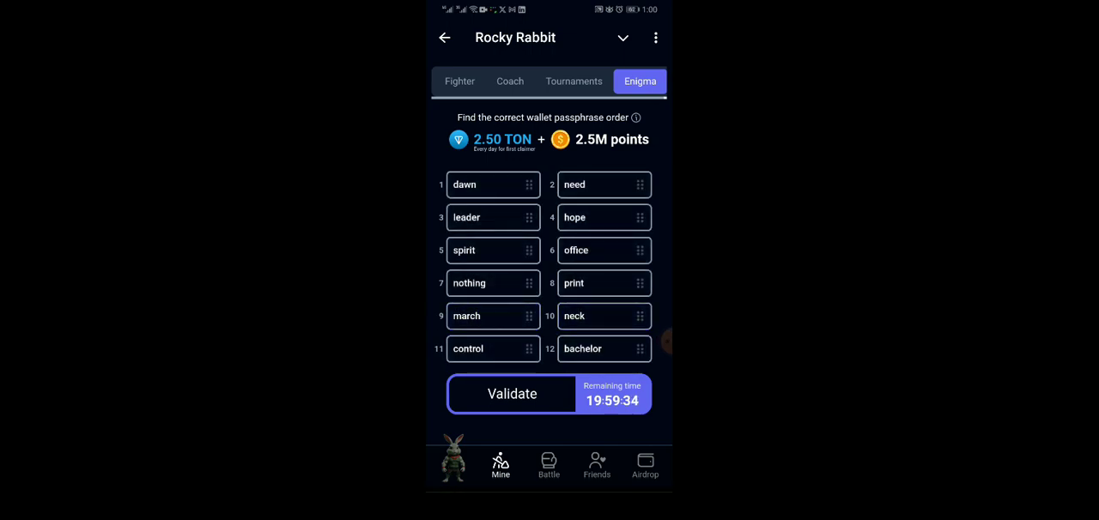
{"action": "left_click_drag", "start_coordinate": [601, 317], "coordinate": [601, 316]}
{"action": "left_click_drag", "start_coordinate": [492, 349], "coordinate": [468, 353]}
{"action": "left_click_drag", "start_coordinate": [604, 348], "coordinate": [567, 349]}
Minimize Rocky Rabbit and show the Alicrypto12 channel's older posts, including the combo post
{"action": "left_click", "coordinate": [657, 342]}
{"action": "left_click", "coordinate": [624, 37]}
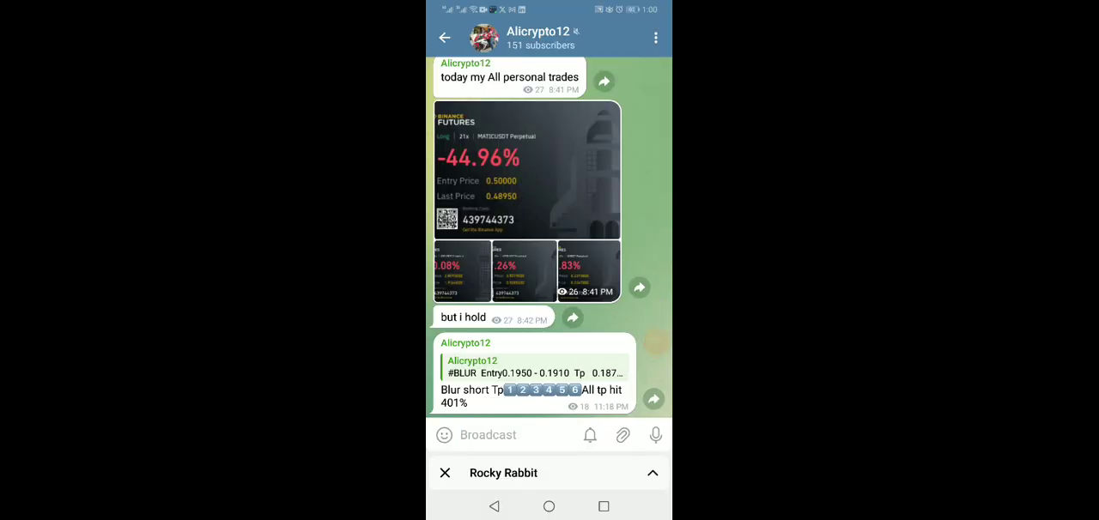
{"action": "left_click", "coordinate": [656, 342]}
{"action": "left_click", "coordinate": [616, 365]}
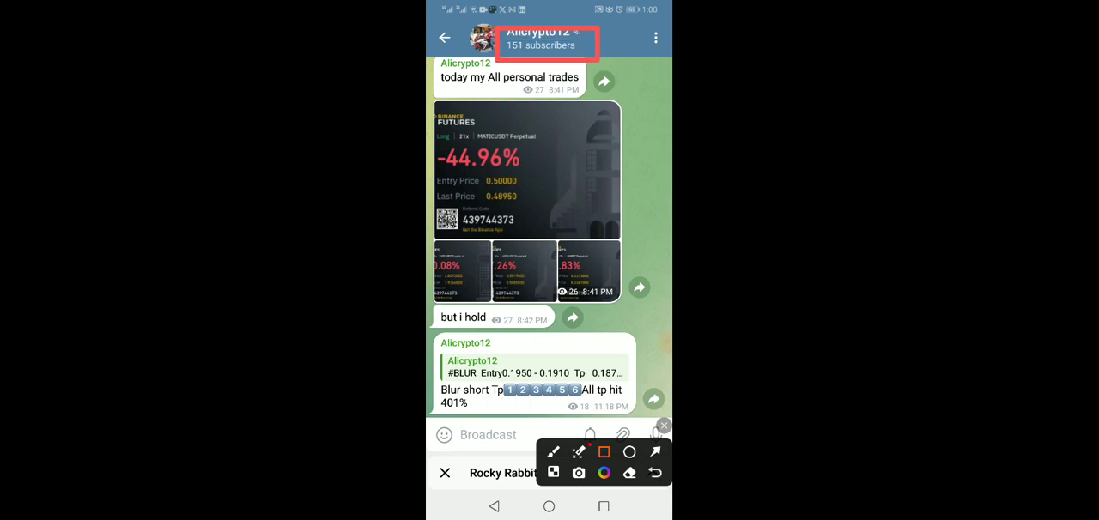
{"action": "left_click", "coordinate": [663, 427]}
{"action": "scroll", "coordinate": [549, 240], "scroll_direction": "up", "scroll_amount": 10}
{"action": "scroll", "coordinate": [549, 241], "scroll_direction": "up", "scroll_amount": 10}
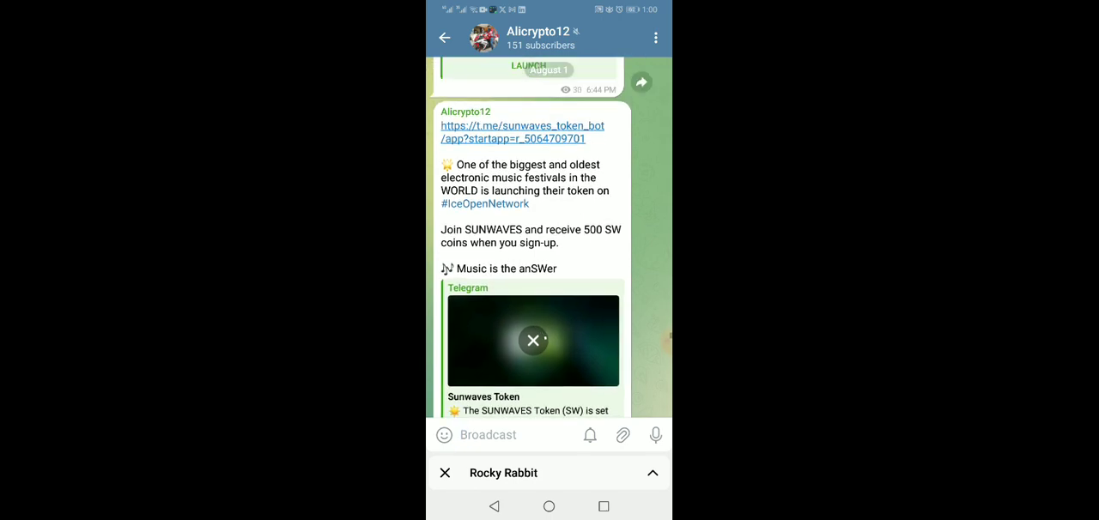